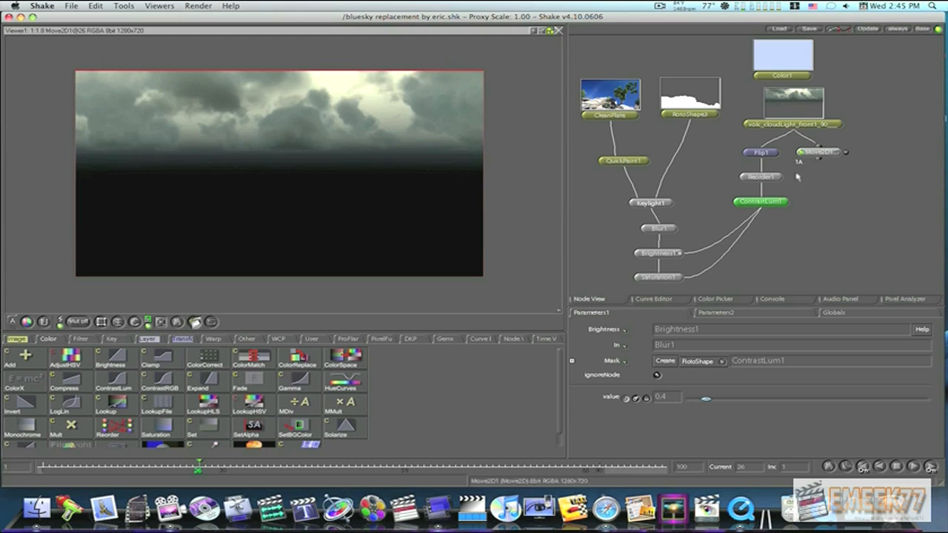
# Step: Show the Saturation1 result in the viewer and examine the cloud shadows on the rocks up close across several frames
pyautogui.click(638, 277)
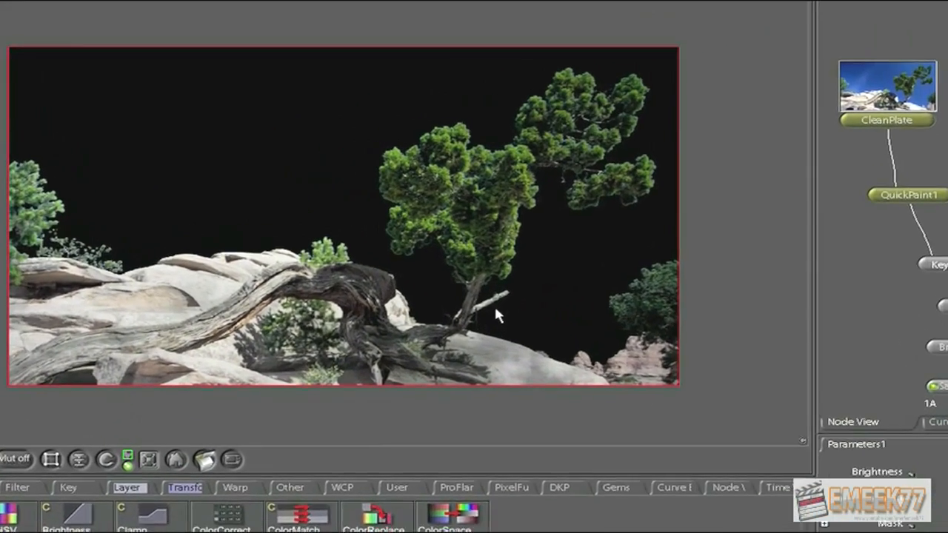
pyautogui.moveTo(376, 230); pyautogui.dragTo(641, 231)
pyautogui.moveTo(481, 246); pyautogui.dragTo(481, 169)
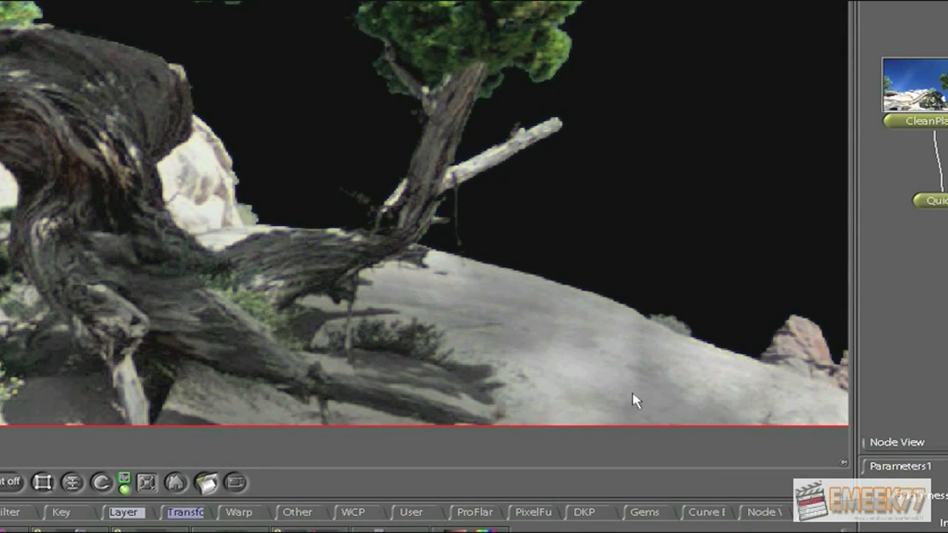
pyautogui.moveTo(346, 320); pyautogui.dragTo(947, 325)
pyautogui.moveTo(219, 141); pyautogui.dragTo(530, 355)
pyautogui.moveTo(476, 397); pyautogui.dragTo(442, 370)
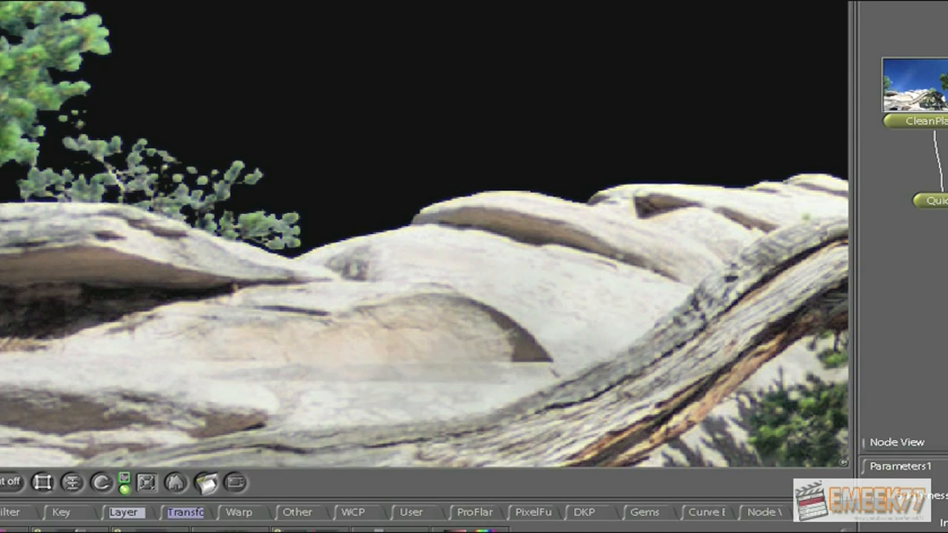
pyautogui.moveTo(312, 291); pyautogui.dragTo(661, 334)
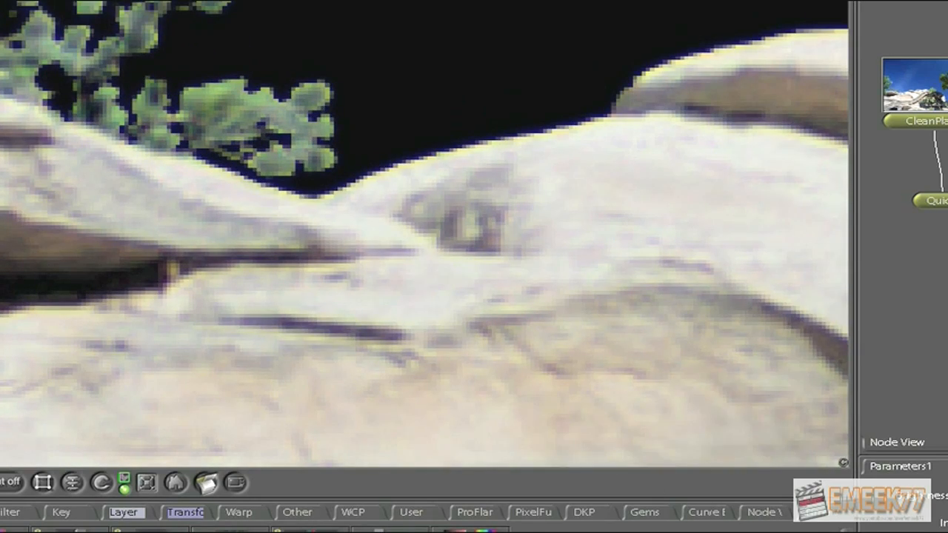
pyautogui.moveTo(568, 358); pyautogui.dragTo(270, 325)
pyautogui.moveTo(364, 326); pyautogui.dragTo(202, 237)
pyautogui.moveTo(515, 265); pyautogui.dragTo(844, 252)
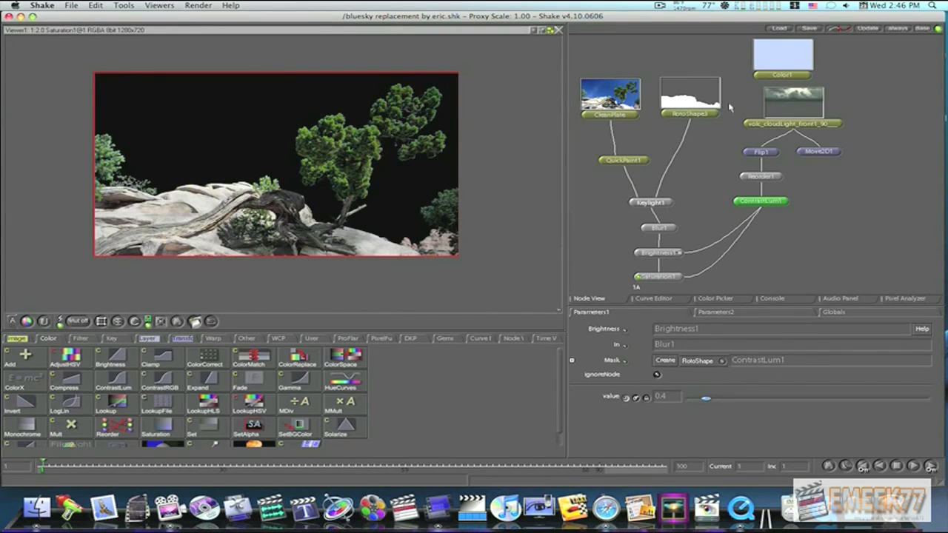
# Step: View the Move2D1 cloud branch, add a Fade node after it, and set the fade value to 0.644
pyautogui.click(818, 152)
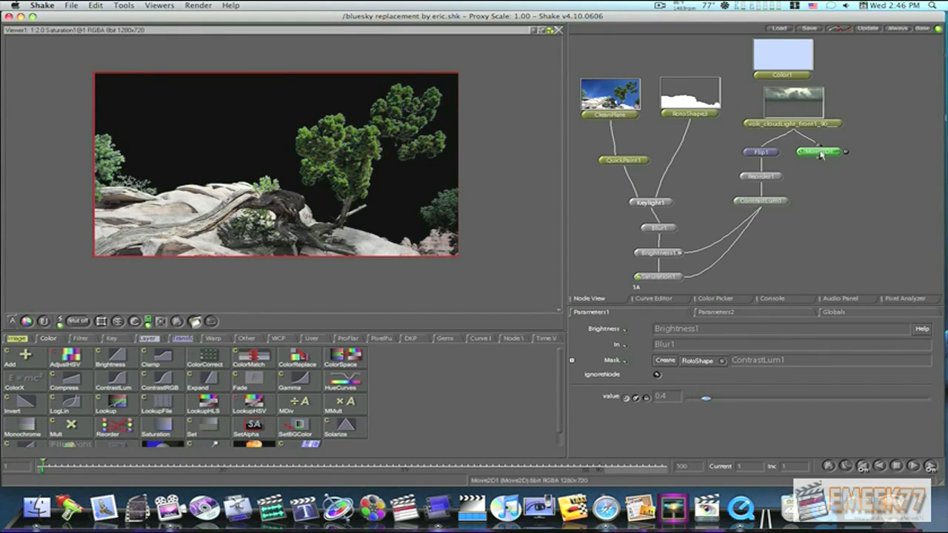
pyautogui.click(802, 152)
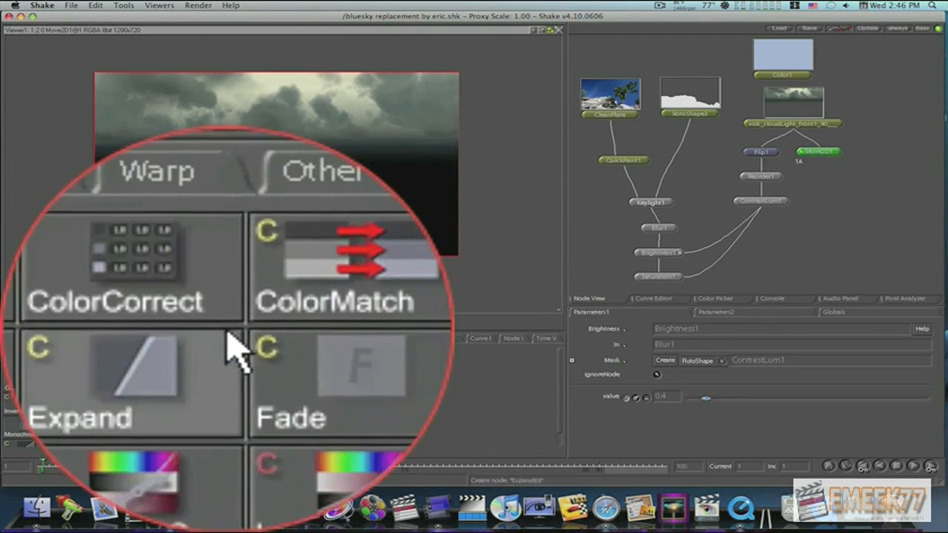
pyautogui.click(244, 379)
pyautogui.moveTo(925, 397); pyautogui.dragTo(872, 409)
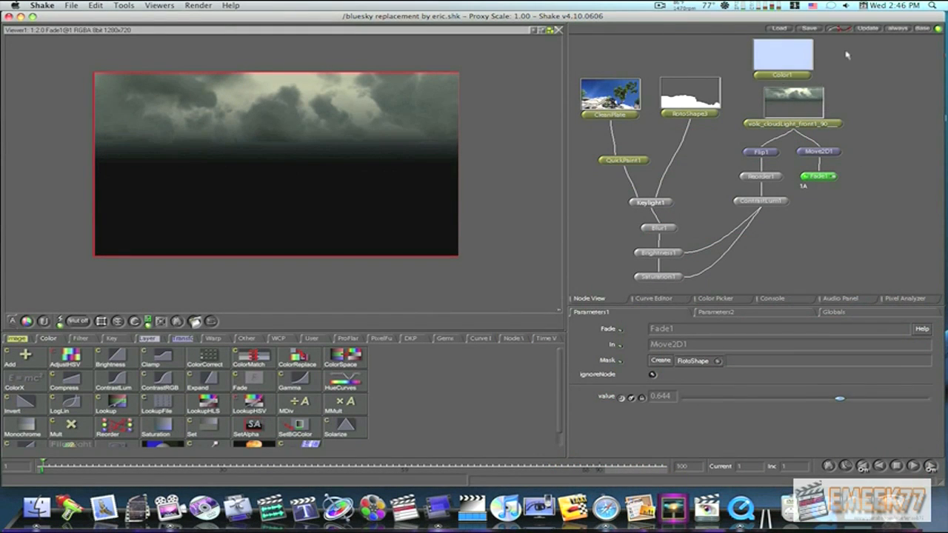
# Step: Place Color1 beside the cloud clip and composite the faded clouds over it using an Over node with Color1 as background
pyautogui.moveTo(783, 59); pyautogui.dragTo(889, 104)
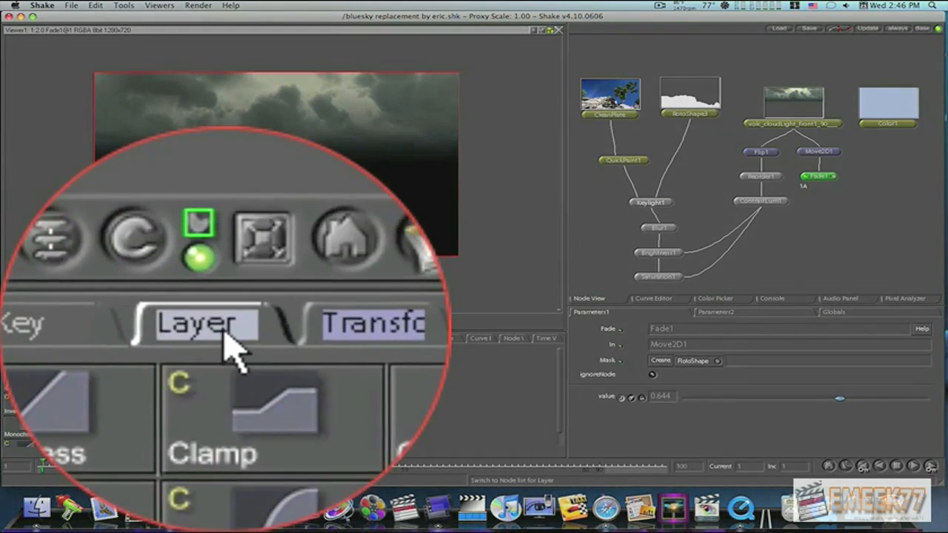
pyautogui.click(148, 338)
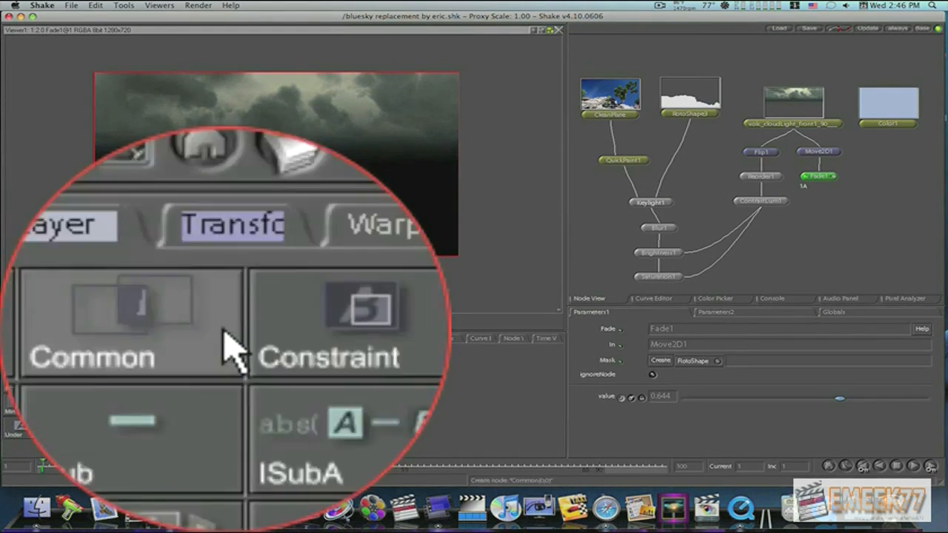
pyautogui.click(251, 404)
pyautogui.moveTo(887, 130); pyautogui.dragTo(825, 193)
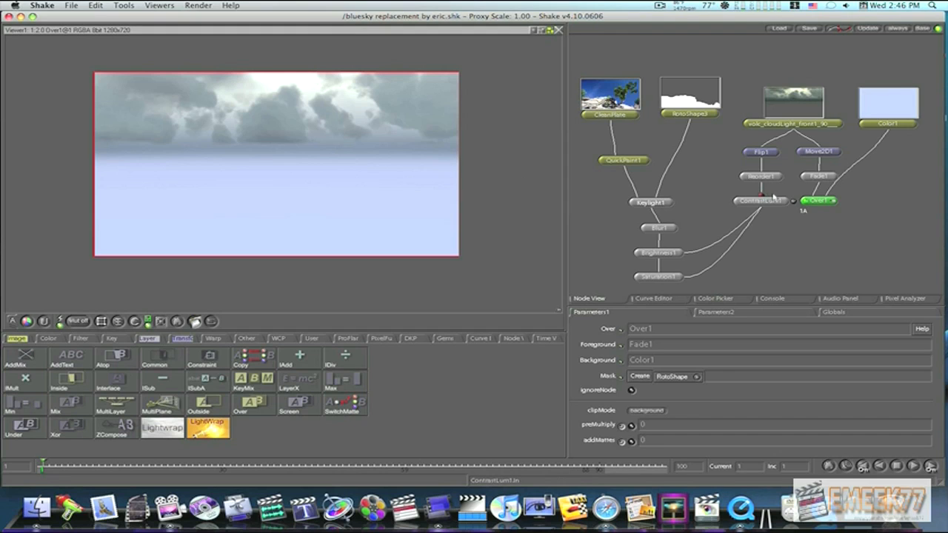
# Step: Add an Over node after Saturation1, set it beneath the two branches, and connect Over1 as its background
pyautogui.moveTo(764, 278); pyautogui.dragTo(724, 224)
pyautogui.click(629, 235)
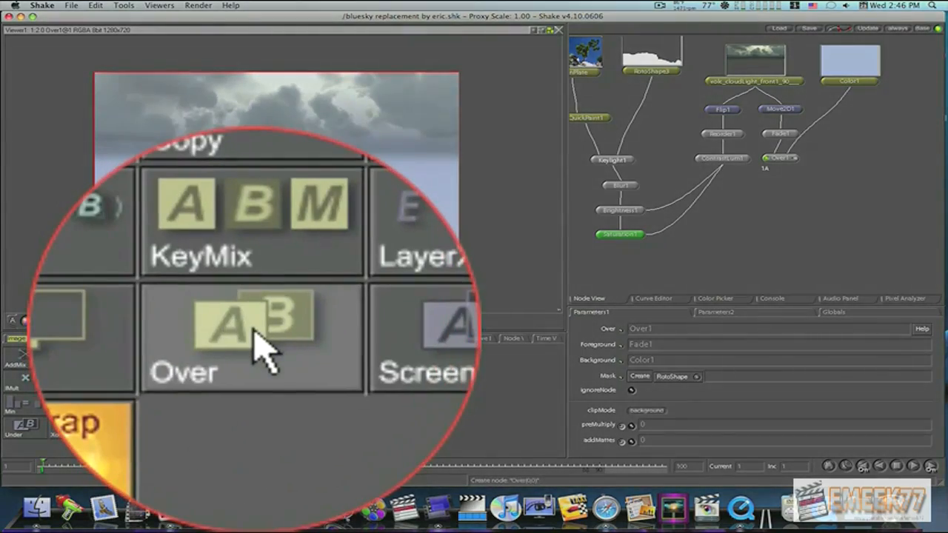
pyautogui.click(259, 404)
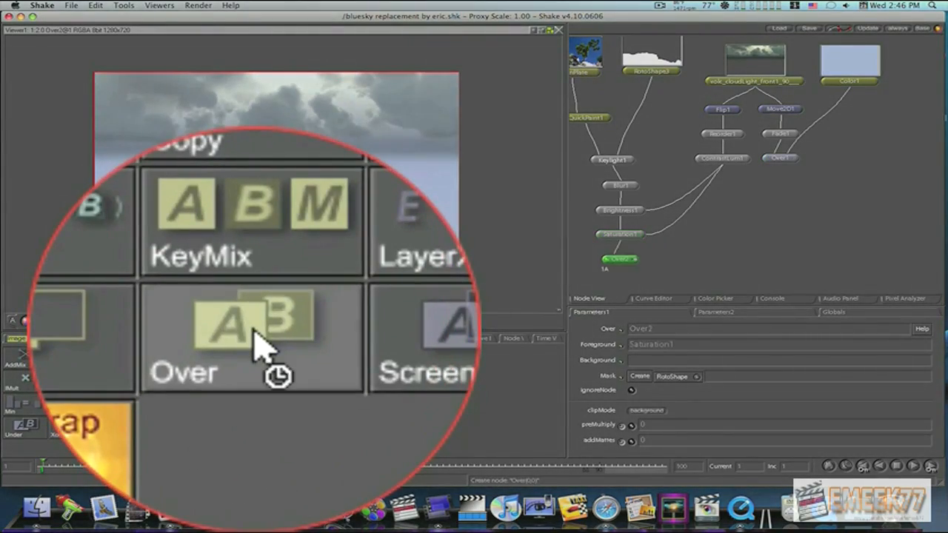
pyautogui.moveTo(625, 258); pyautogui.dragTo(715, 261)
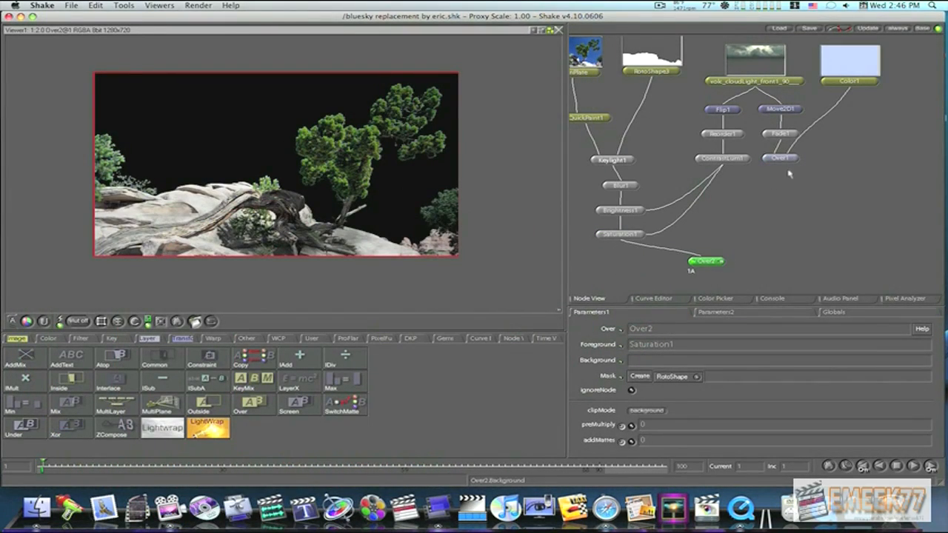
pyautogui.moveTo(781, 163); pyautogui.dragTo(715, 256)
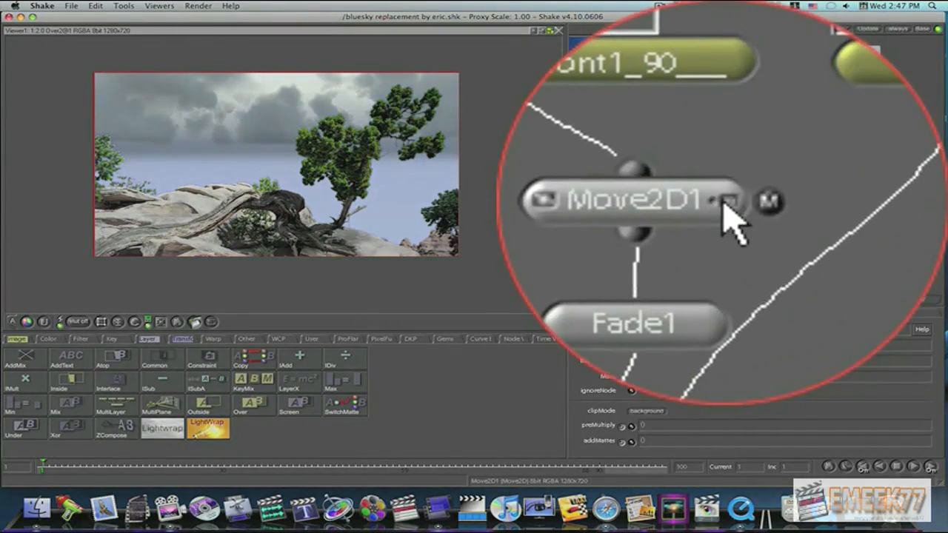
# Step: Load the Move2D1 parameters, move the clouds down to a vertical pan of about -308, and enlarge them to cover the sky
pyautogui.click(798, 111)
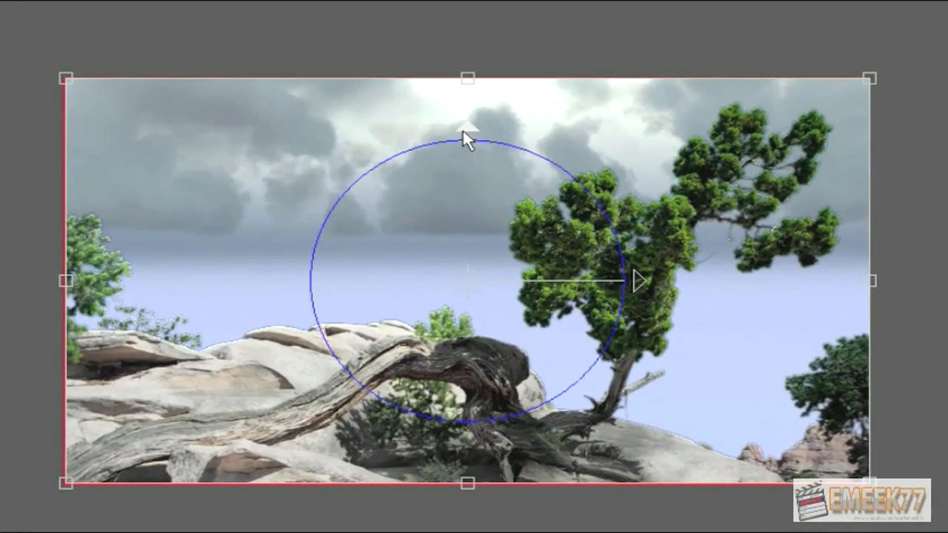
pyautogui.moveTo(465, 140); pyautogui.dragTo(459, 223)
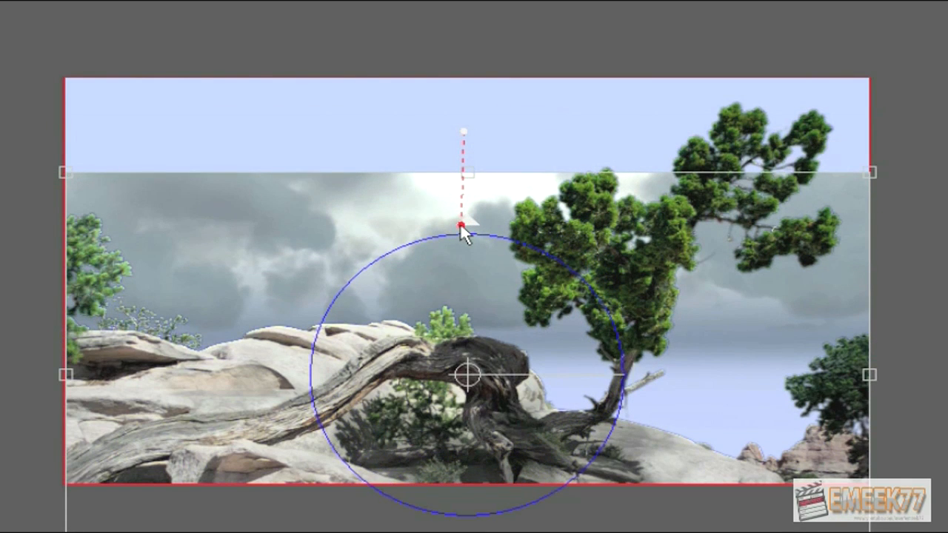
pyautogui.moveTo(460, 223); pyautogui.dragTo(460, 245)
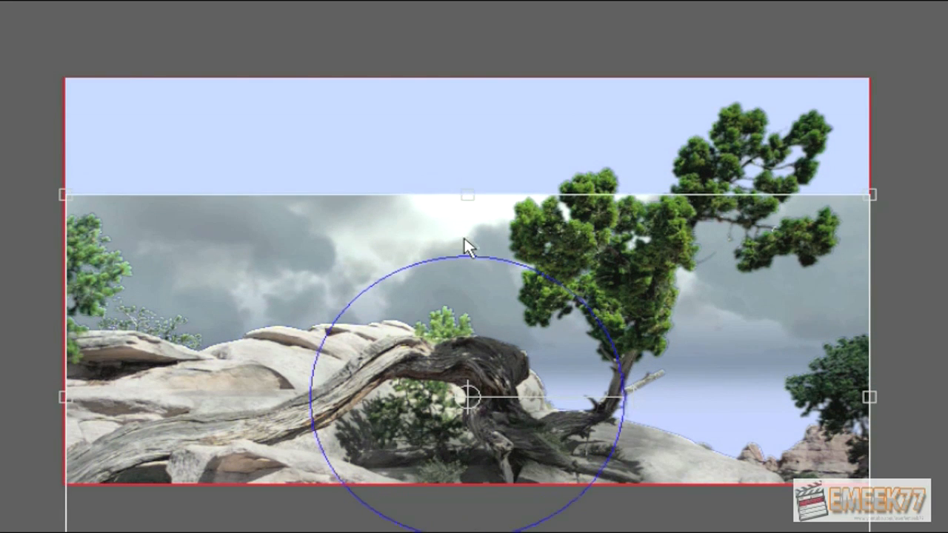
pyautogui.moveTo(467, 250); pyautogui.dragTo(460, 295)
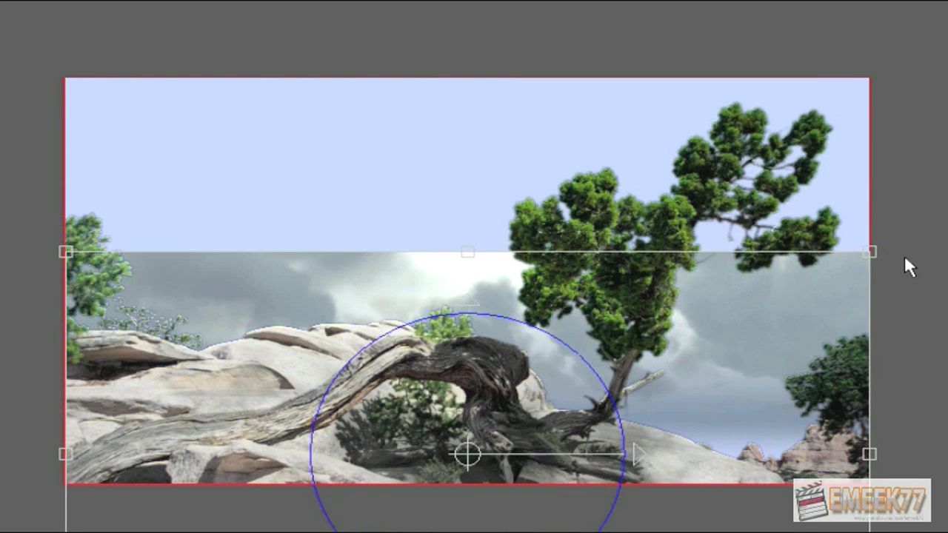
pyautogui.moveTo(930, 154); pyautogui.dragTo(947, 7)
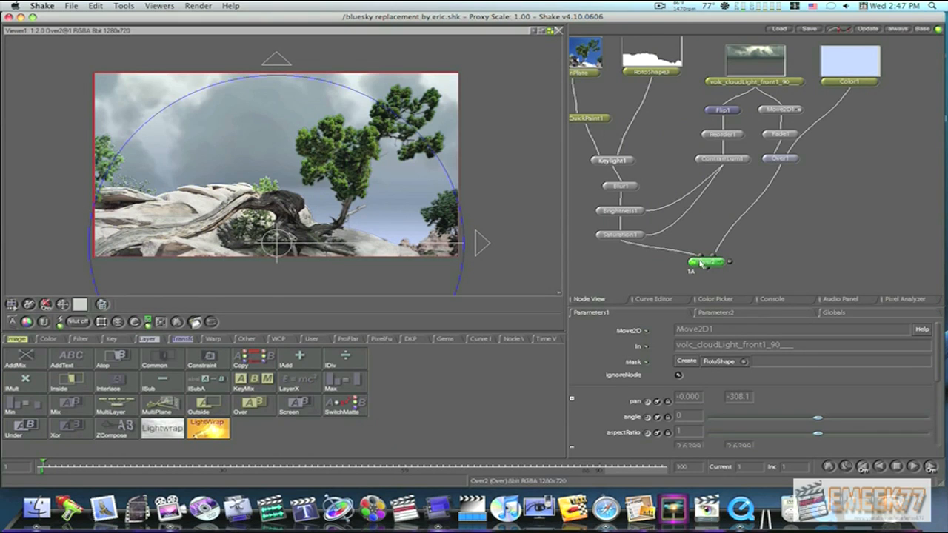
# Step: Compare the original CleanPlate with the Over2 composite, and examine the sky and rocks up close across the timeline
pyautogui.moveTo(699, 262); pyautogui.dragTo(704, 266)
pyautogui.moveTo(775, 242); pyautogui.dragTo(859, 252)
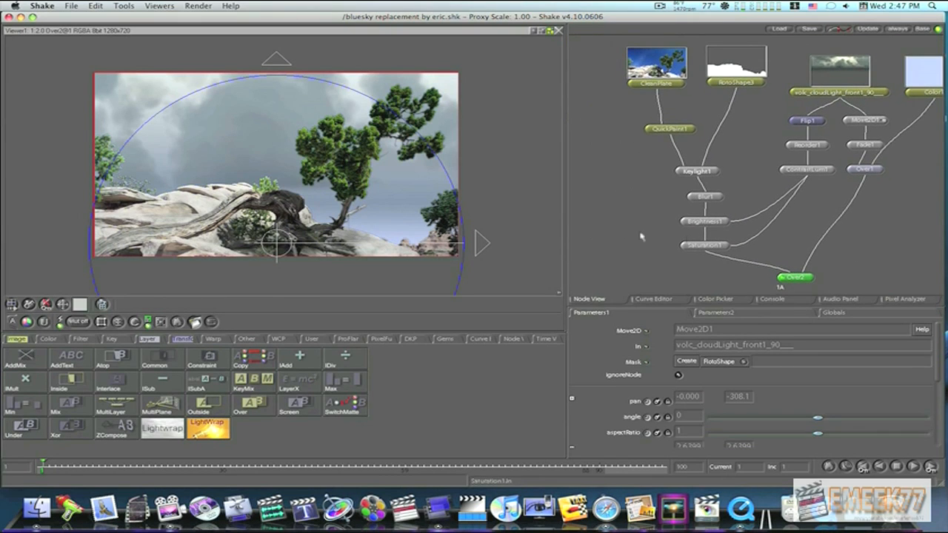
pyautogui.click(632, 84)
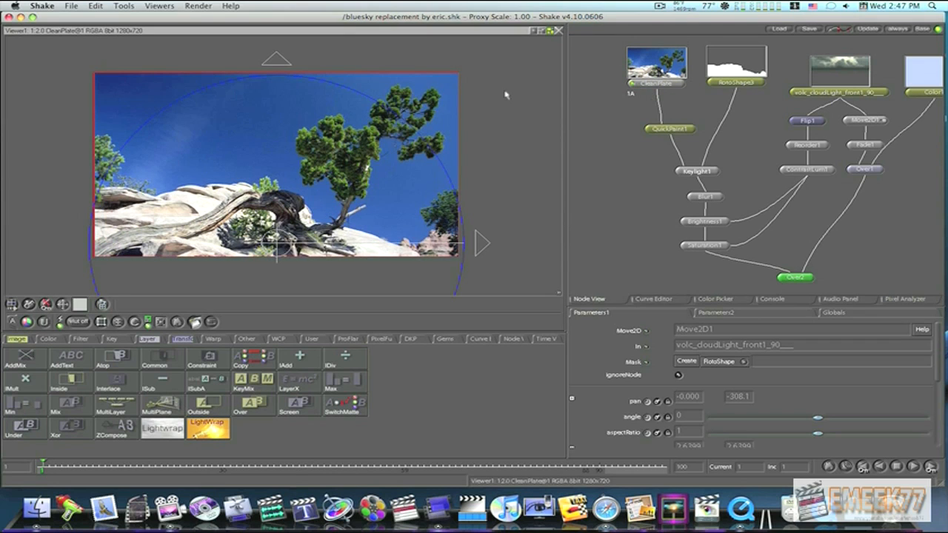
pyautogui.click(779, 278)
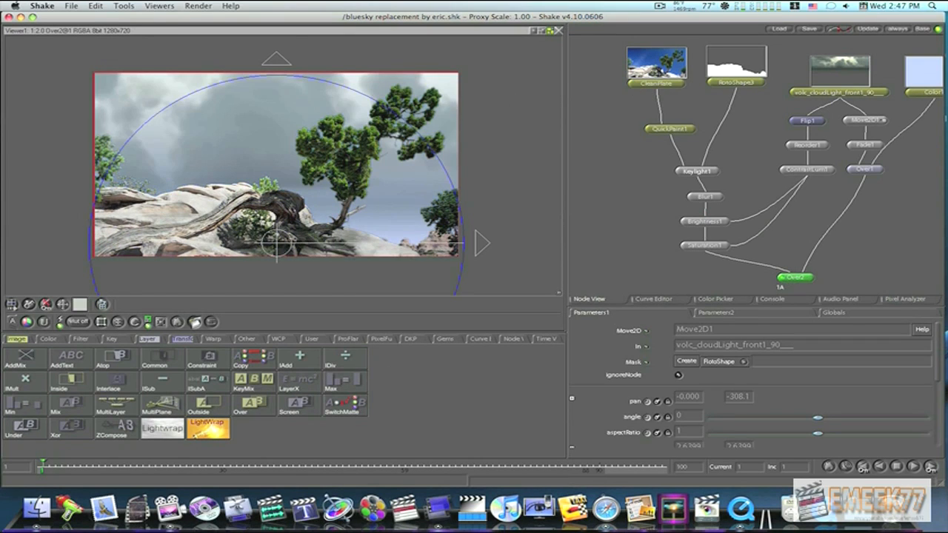
pyautogui.moveTo(61, 465); pyautogui.dragTo(317, 469)
pyautogui.moveTo(166, 474); pyautogui.dragTo(47, 471)
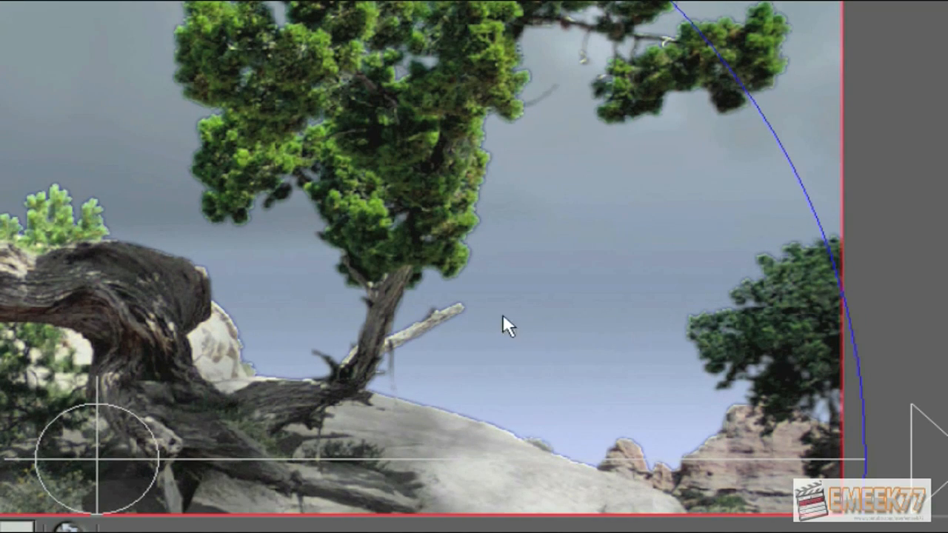
pyautogui.moveTo(453, 234); pyautogui.dragTo(187, 160)
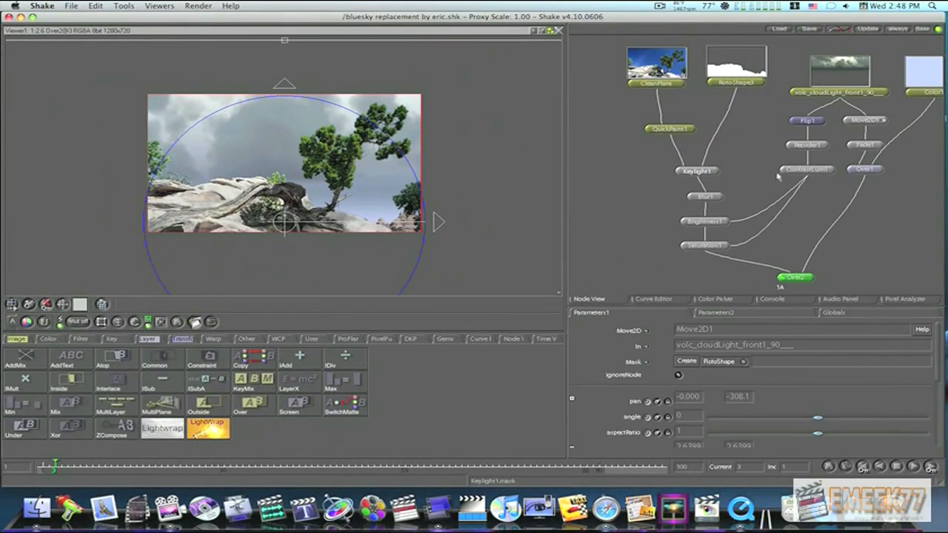
# Step: Lower the Brightness1 value to 0.3 and on to 0.147 to darken the cloud shadows, check them closely, and raise it slightly
pyautogui.click(725, 222)
pyautogui.moveTo(705, 399); pyautogui.dragTo(701, 401)
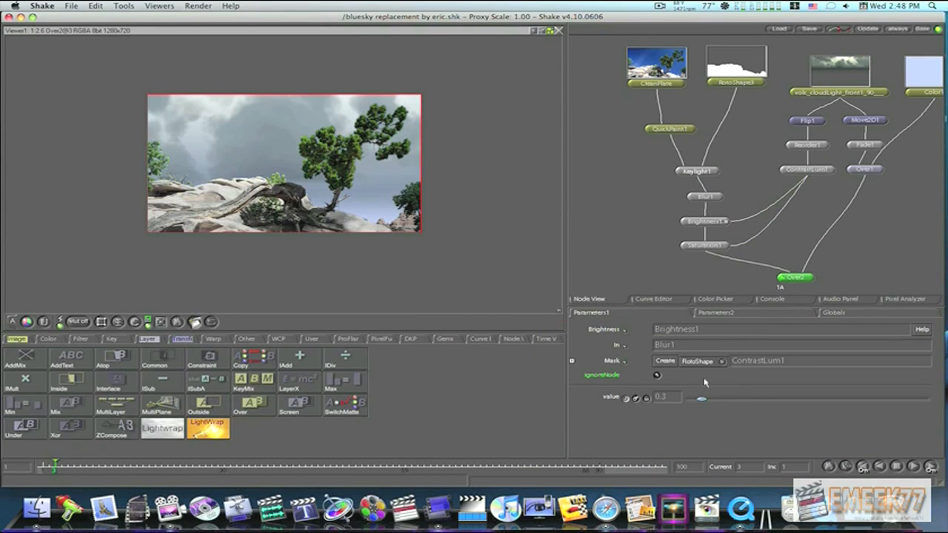
pyautogui.moveTo(713, 400); pyautogui.dragTo(692, 402)
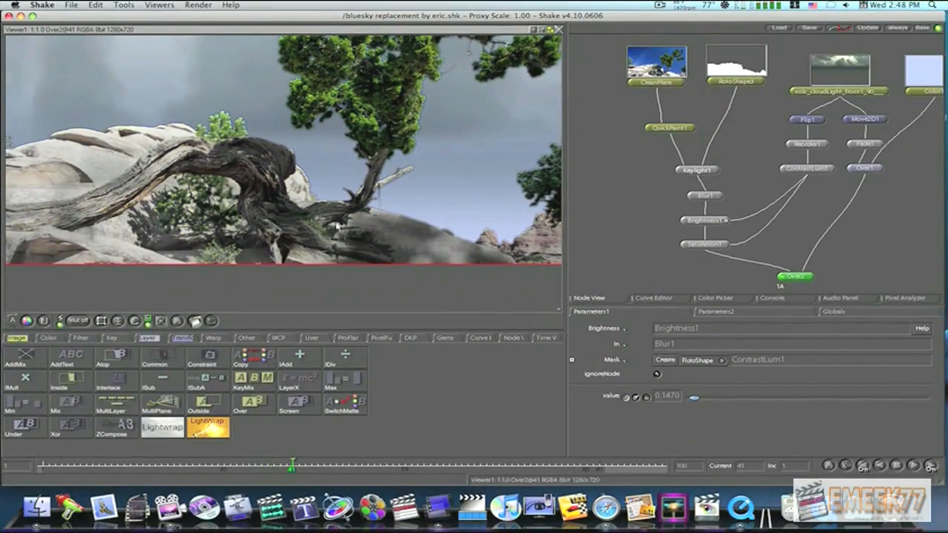
pyautogui.moveTo(365, 257); pyautogui.dragTo(155, 257)
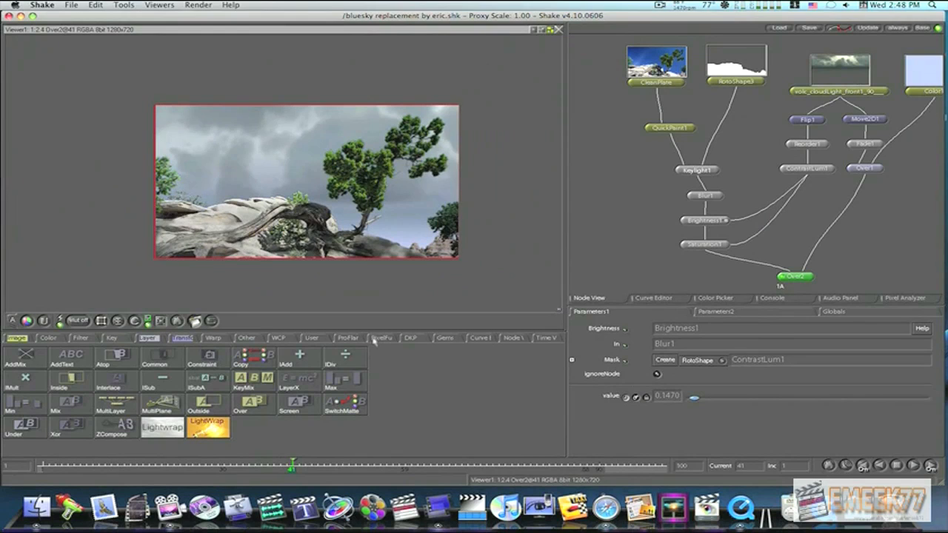
pyautogui.moveTo(693, 399); pyautogui.dragTo(701, 400)
# Step: Set the Saturation1 value to 0 and increase the Blur1 size to 10.6 pixels
pyautogui.click(729, 247)
pyautogui.moveTo(737, 400); pyautogui.dragTo(684, 401)
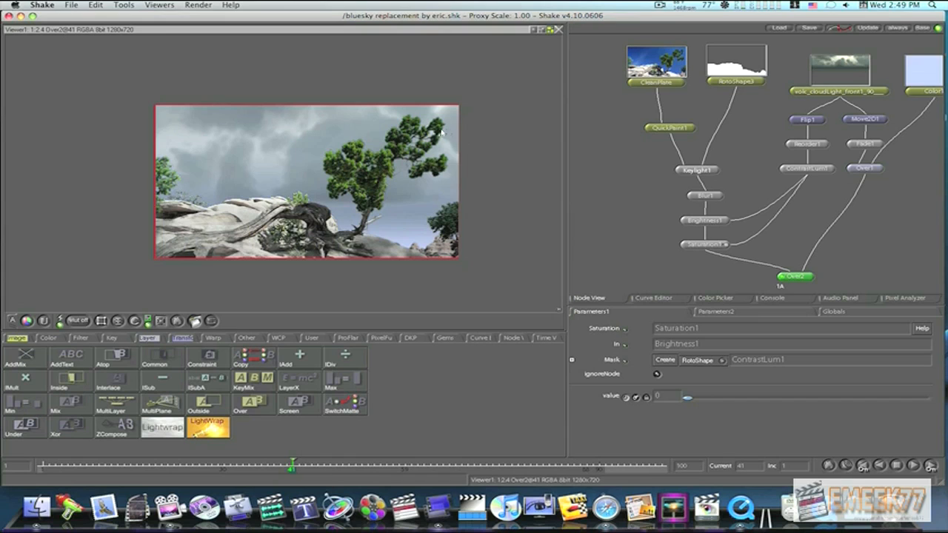
pyautogui.click(720, 197)
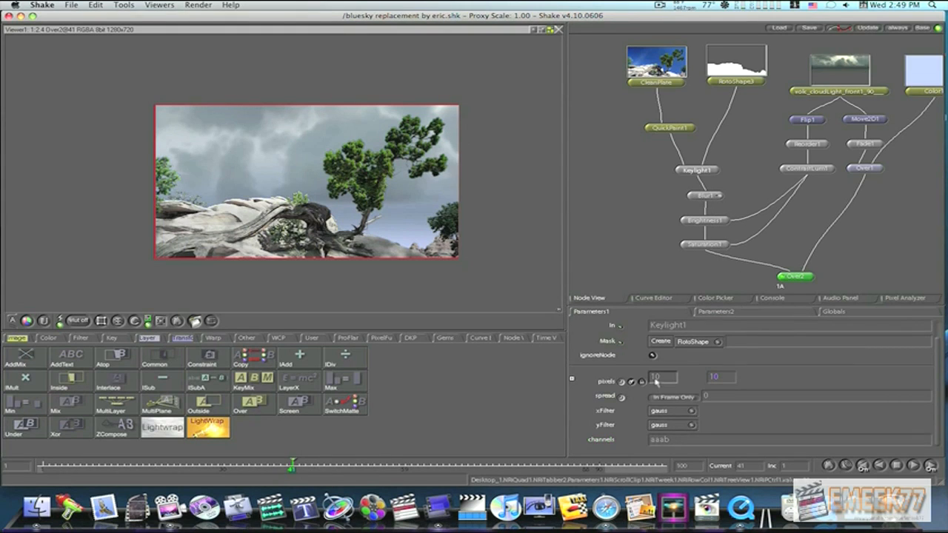
pyautogui.moveTo(653, 382); pyautogui.dragTo(656, 385)
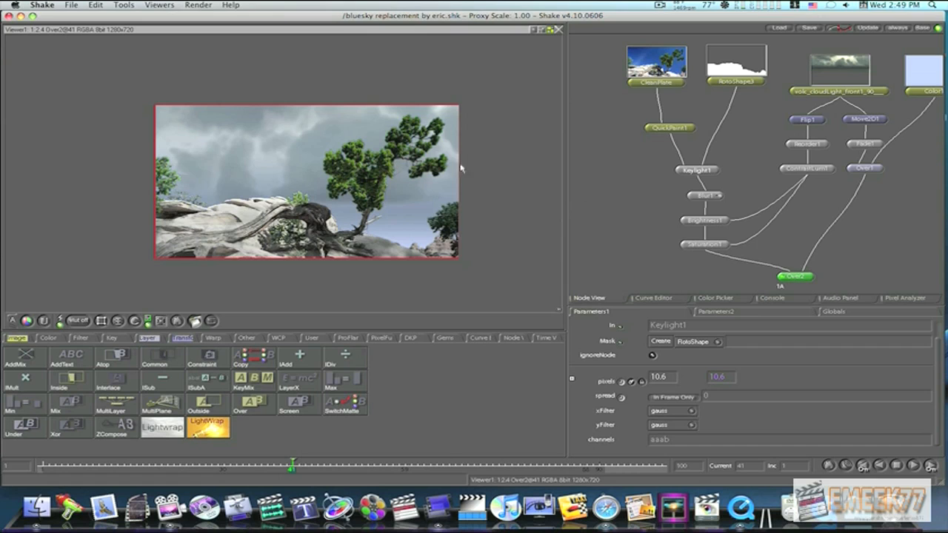
# Step: Scrub the Over2 composite from the start of the timeline to frame 61, and add a MultiLayer node after Over2
pyautogui.moveTo(740, 271); pyautogui.dragTo(722, 239)
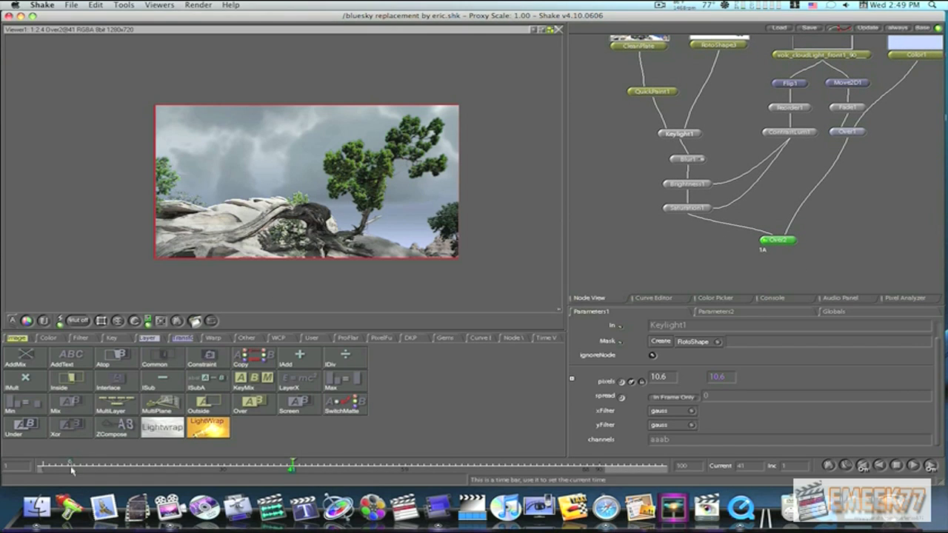
pyautogui.moveTo(39, 467); pyautogui.dragTo(416, 488)
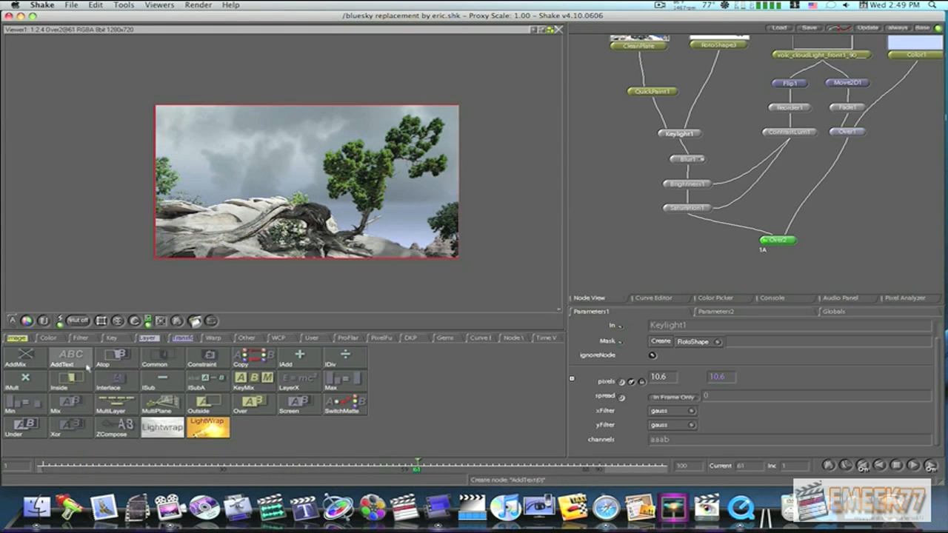
pyautogui.click(19, 339)
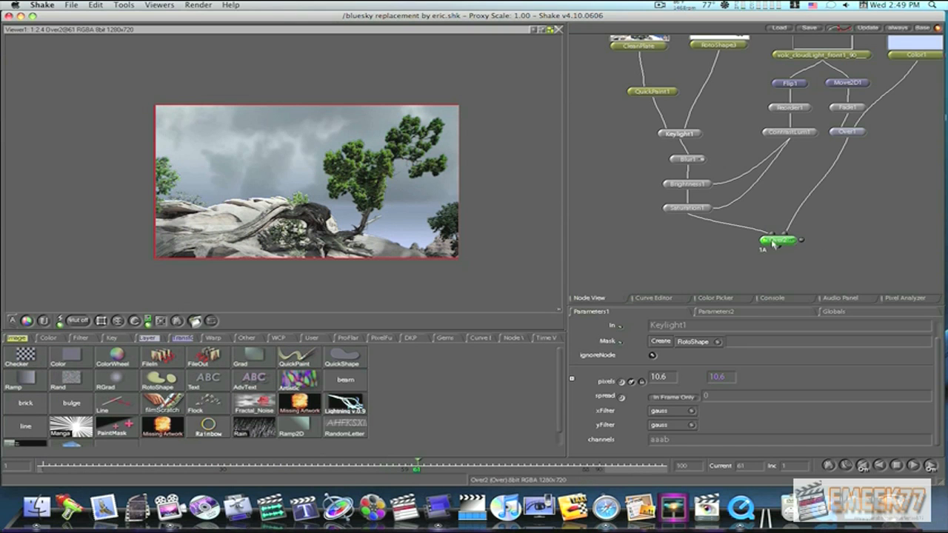
pyautogui.click(148, 338)
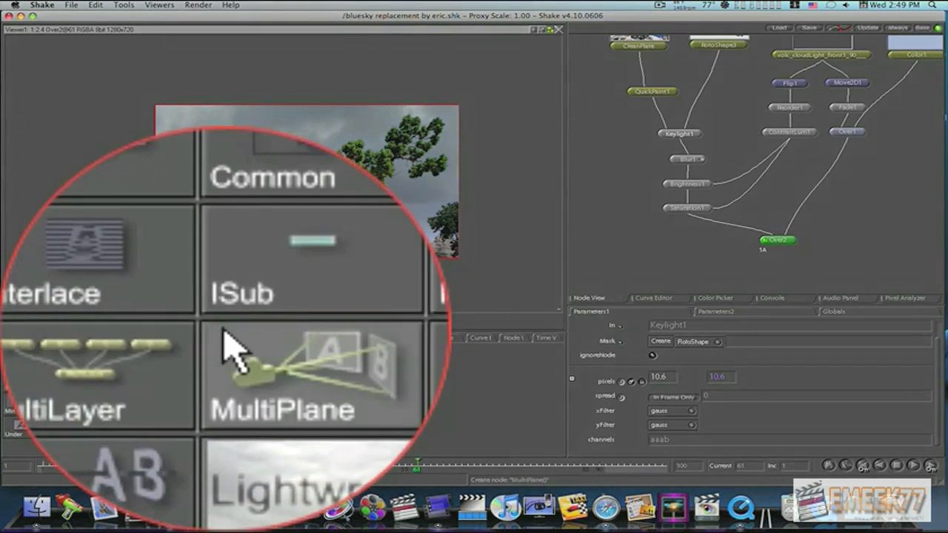
pyautogui.click(162, 404)
# Step: Create a Rain node, connect it to MultiLayer1 as a second layer above Over2, and view the MultiLayer1 composite
pyautogui.click(19, 338)
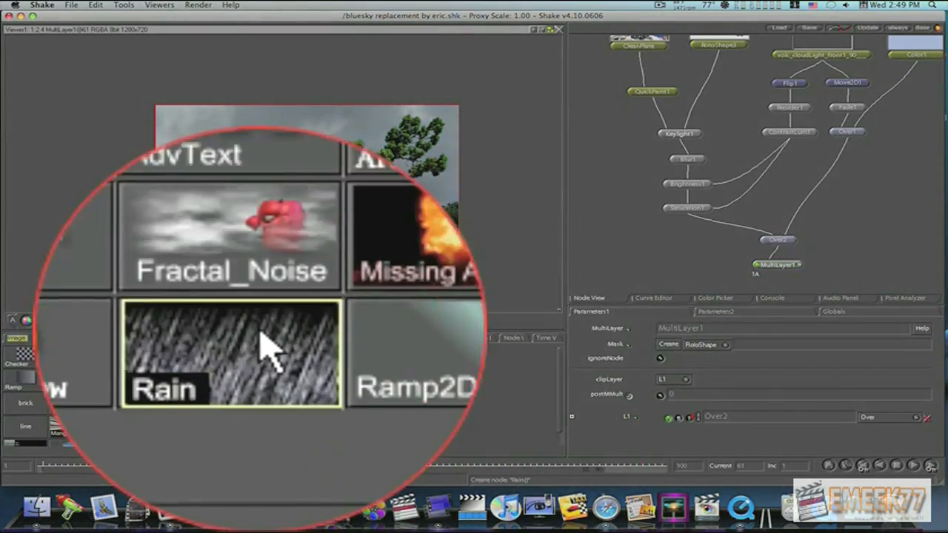
pyautogui.click(242, 427)
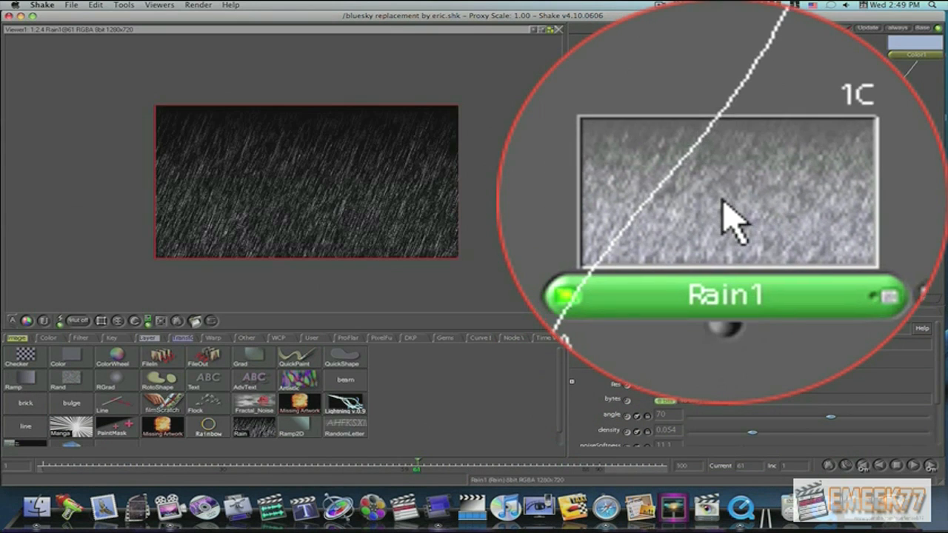
pyautogui.moveTo(722, 229); pyautogui.dragTo(721, 253)
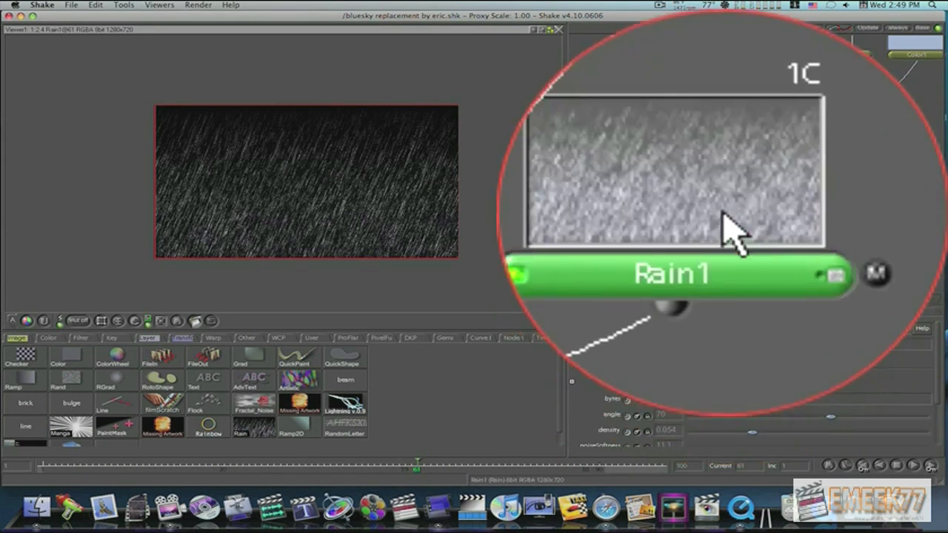
pyautogui.moveTo(850, 208); pyautogui.dragTo(895, 211)
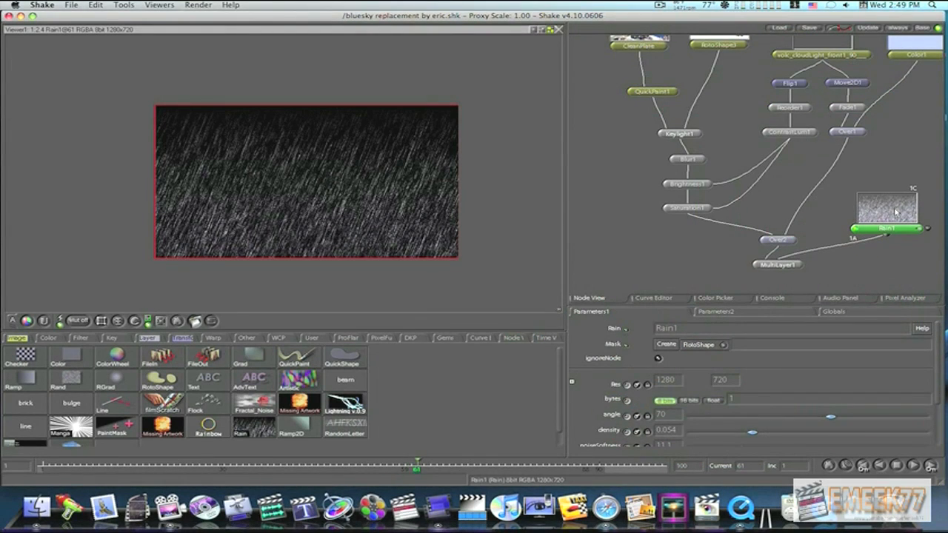
pyautogui.click(756, 265)
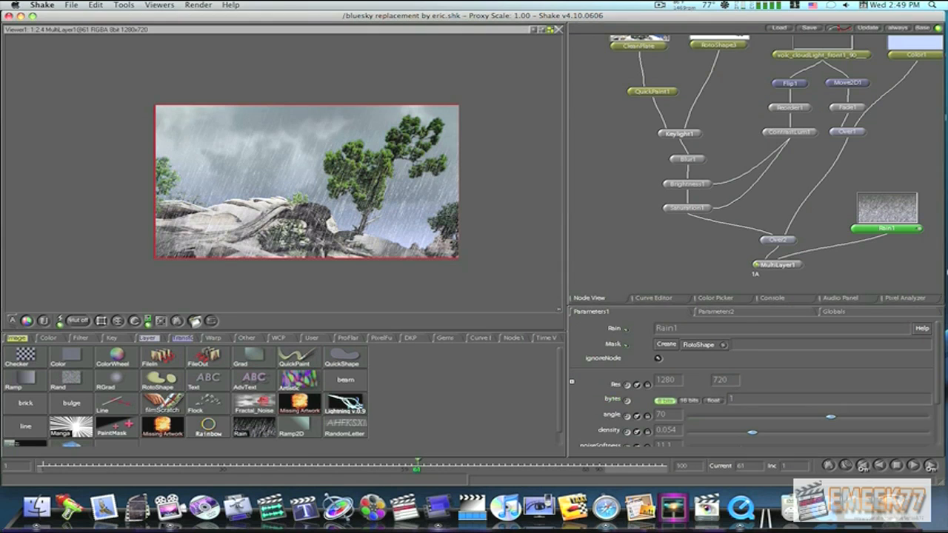
# Step: Set the opacity of the Rain1 layer (L2) in MultiLayer1 to 0.3
pyautogui.click(807, 267)
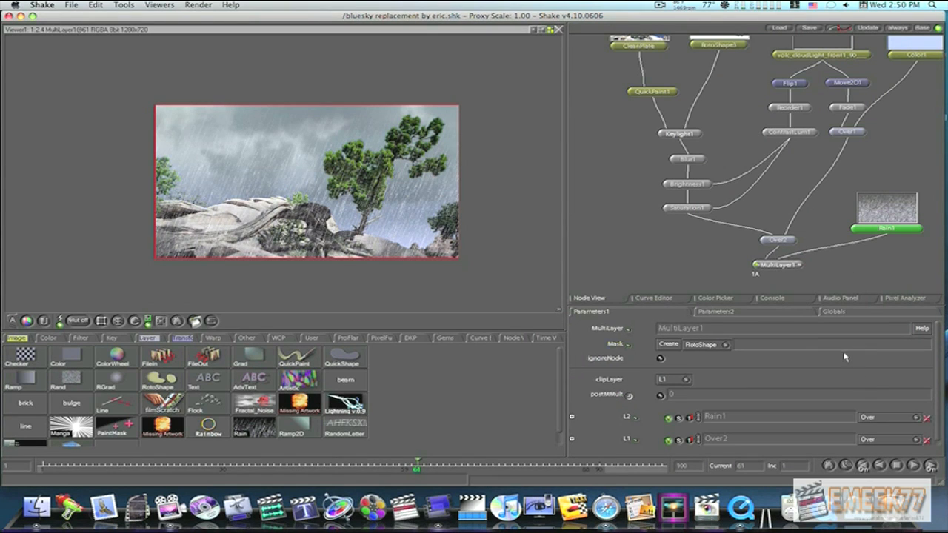
pyautogui.click(571, 416)
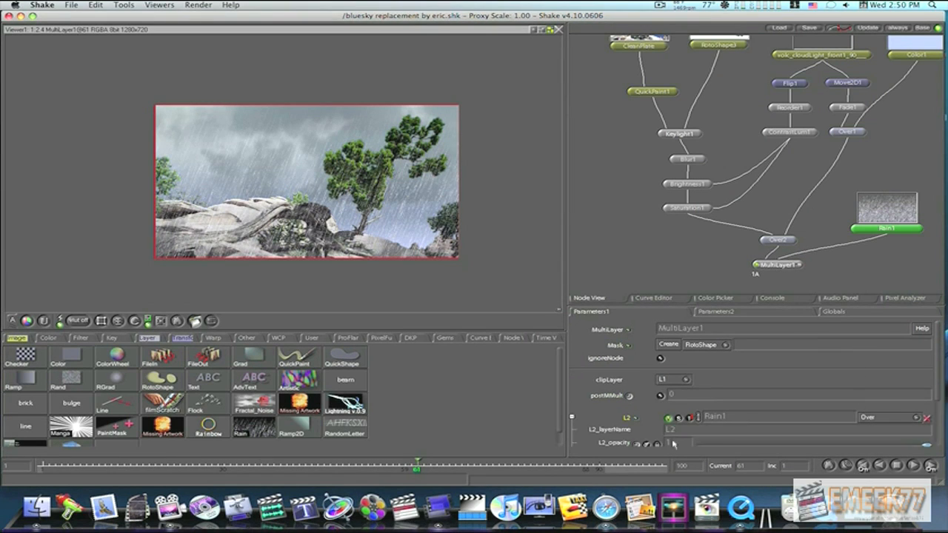
pyautogui.scroll(-3, 629, 415)
pyautogui.scroll(-1, 687, 411)
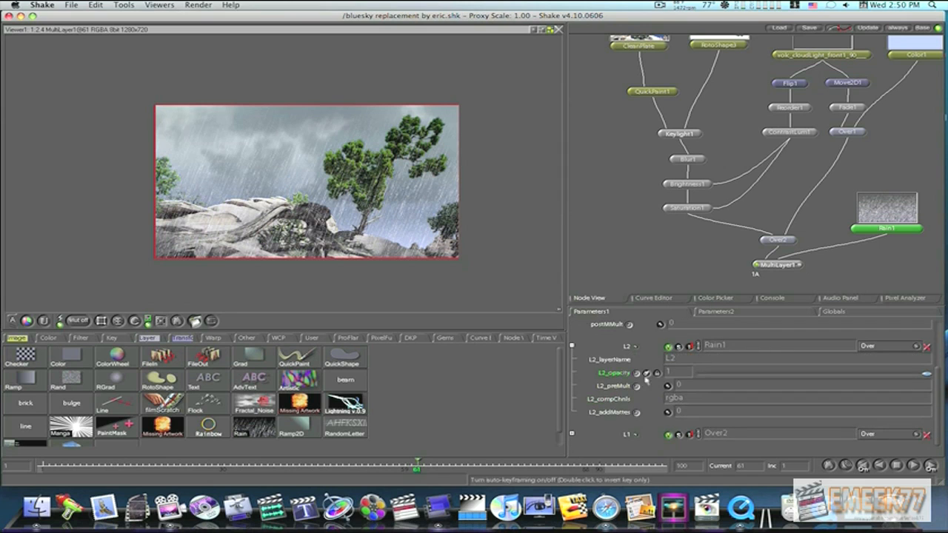
pyautogui.click(571, 345)
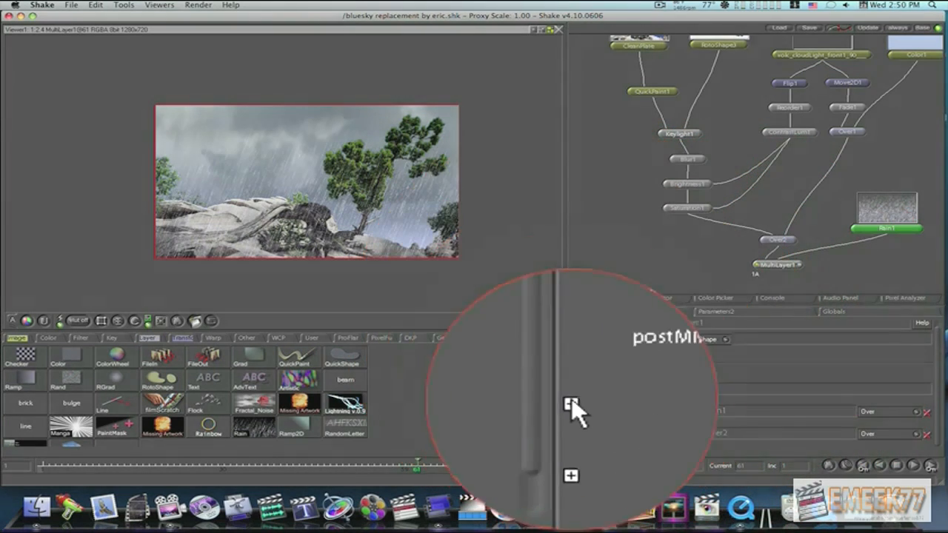
pyautogui.click(572, 386)
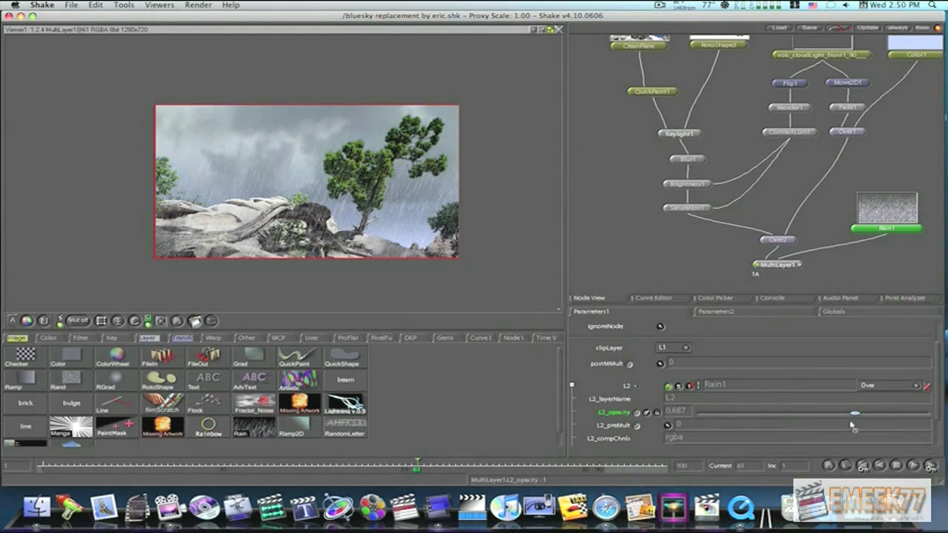
pyautogui.moveTo(856, 424); pyautogui.dragTo(778, 424)
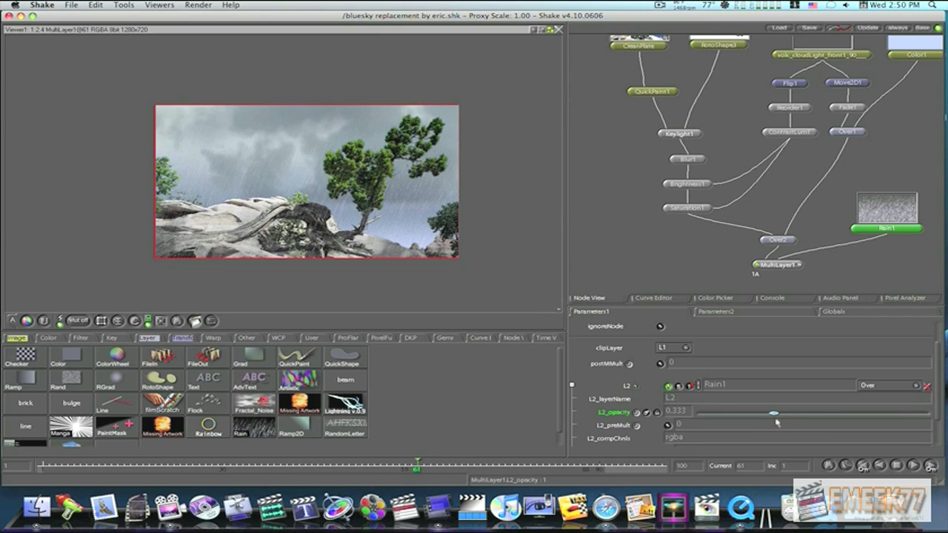
pyautogui.moveTo(777, 423); pyautogui.dragTo(768, 417)
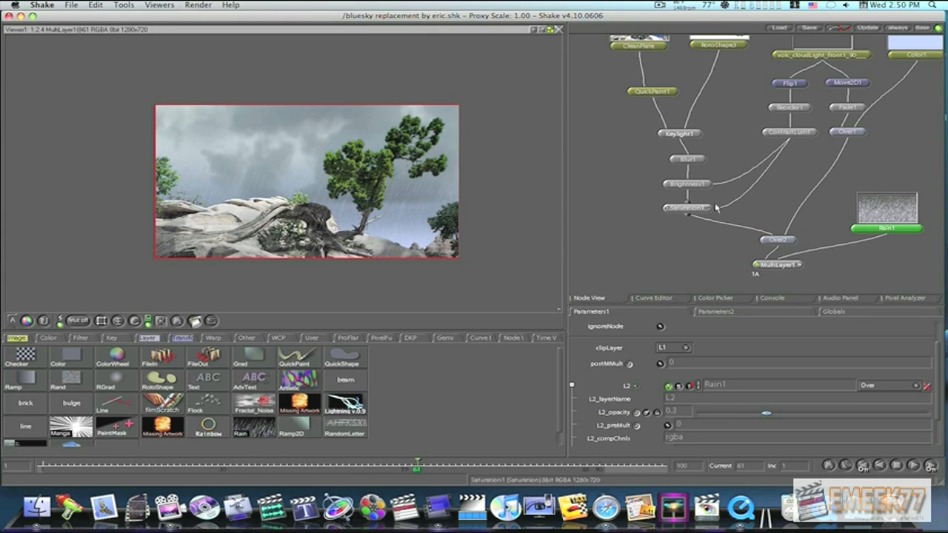
# Step: Render a flipbook of the MultiLayer1 composite for frames 1-90, and move its preview clear of the node tree
pyautogui.click(199, 5)
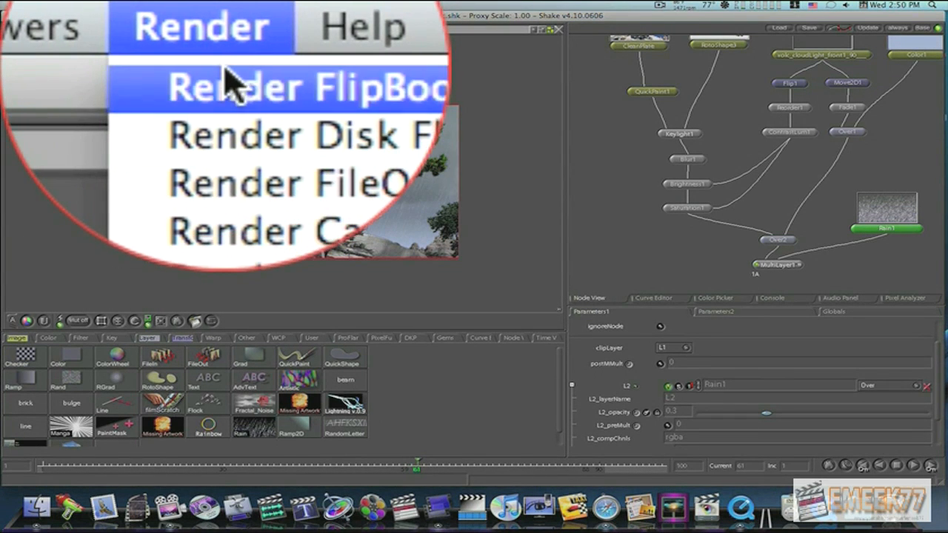
pyautogui.click(215, 17)
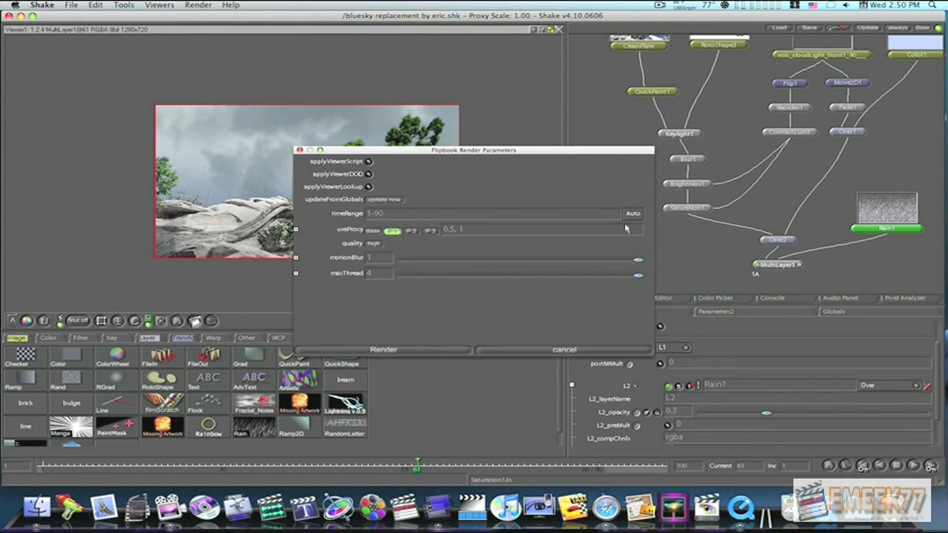
pyautogui.click(385, 350)
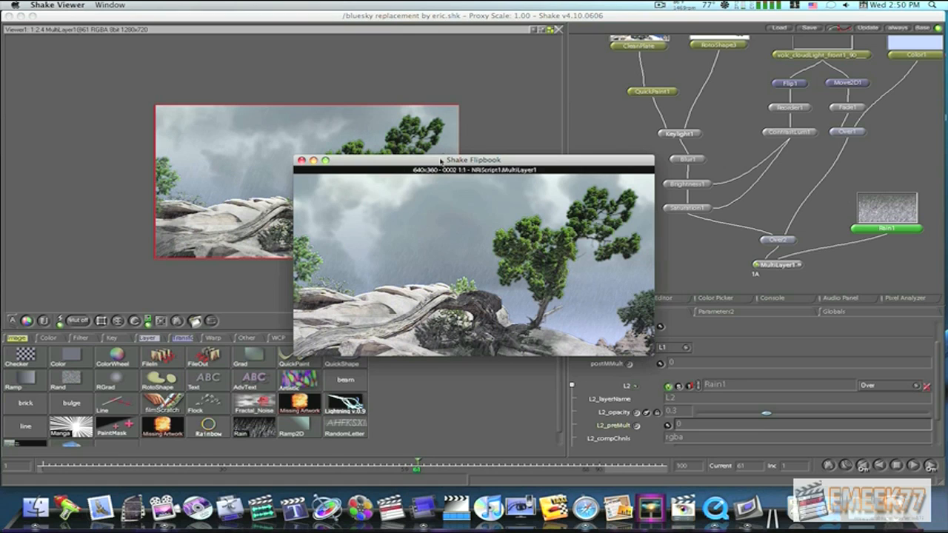
pyautogui.moveTo(455, 161); pyautogui.dragTo(292, 111)
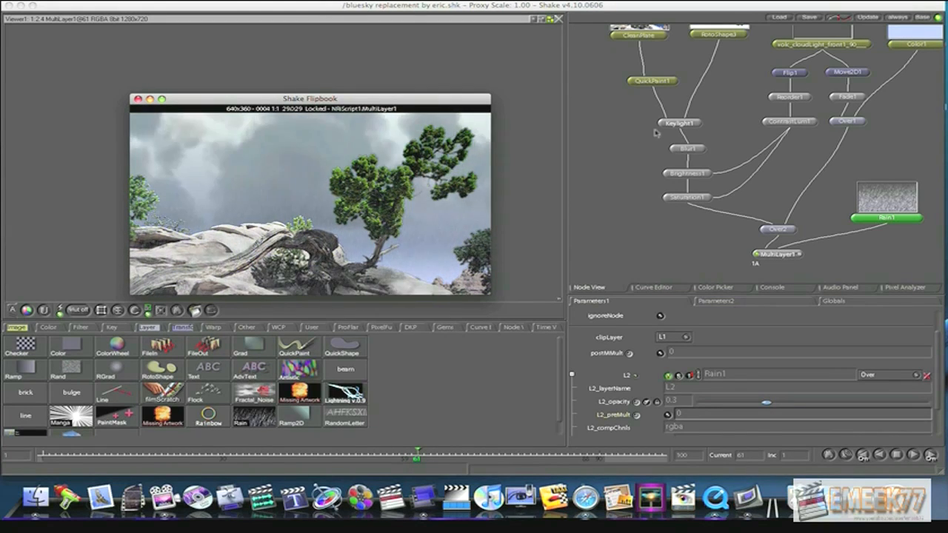
# Step: View the original CleanPlate and place the playing flipbook beside it to compare the blue-sky plate with the storm composite
pyautogui.press('Escape')
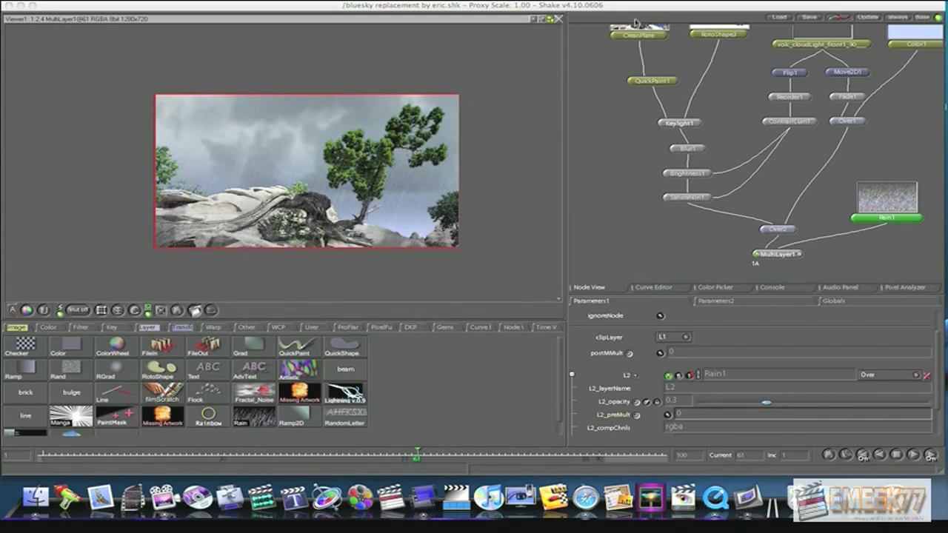
pyautogui.click(613, 35)
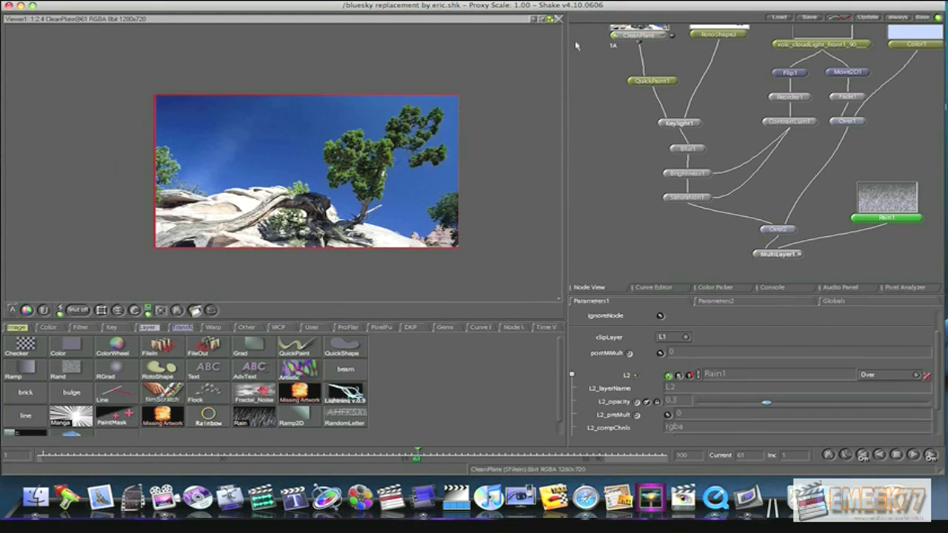
pyautogui.press('super+Tab')
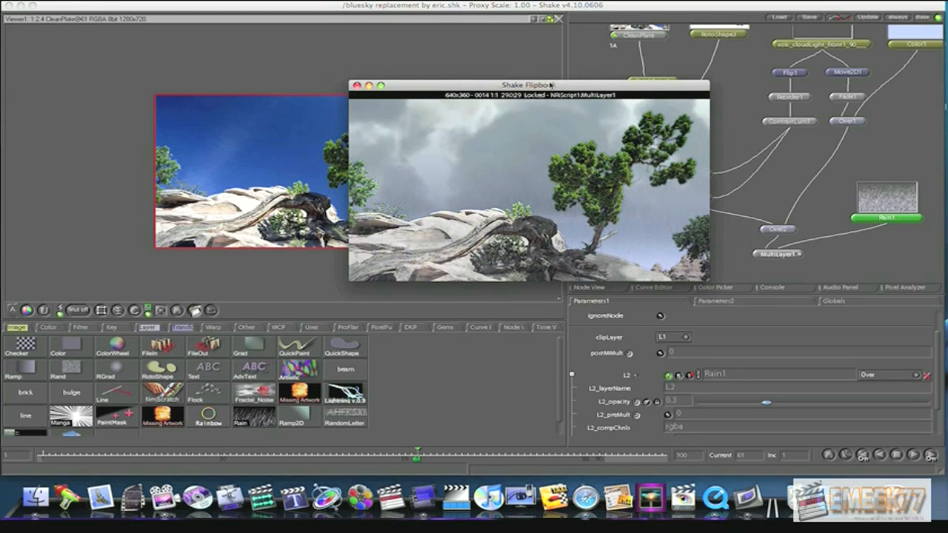
pyautogui.moveTo(429, 97); pyautogui.dragTo(597, 85)
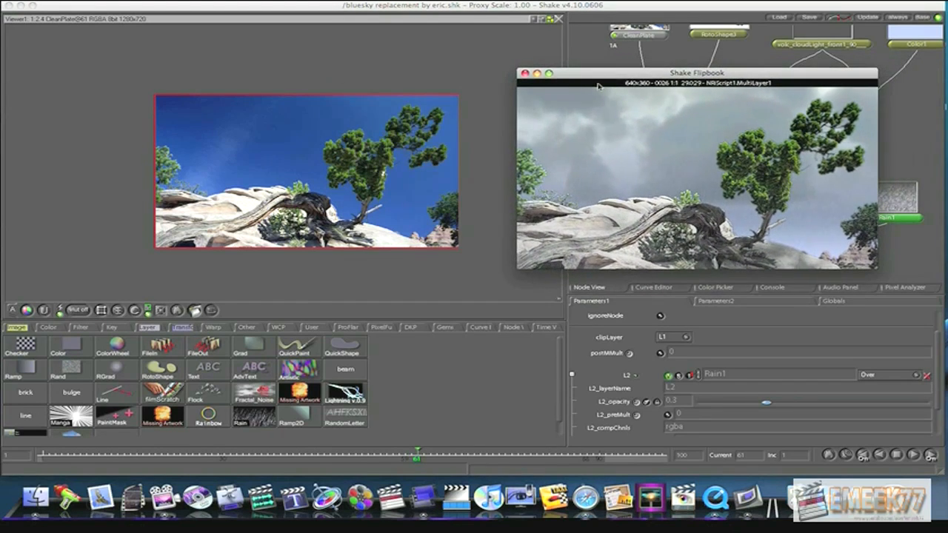